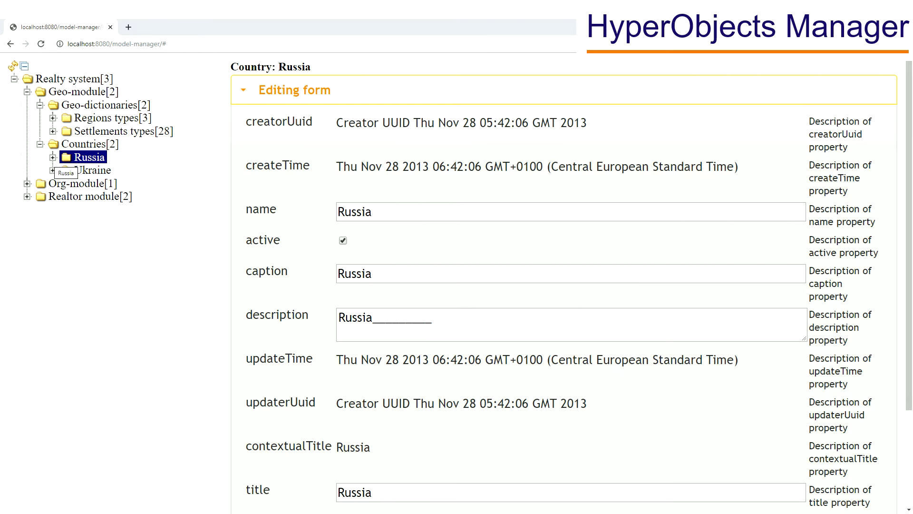
# Expand Russia in the object tree and review the editing form of the Krasnodar region.
pyautogui.click(65, 171)
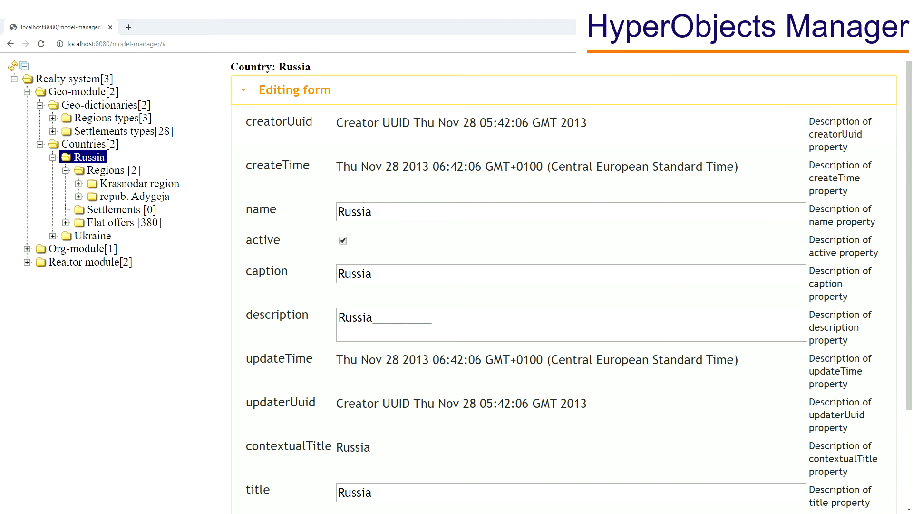
pyautogui.click(139, 183)
pyautogui.scroll(-4, 457, 285)
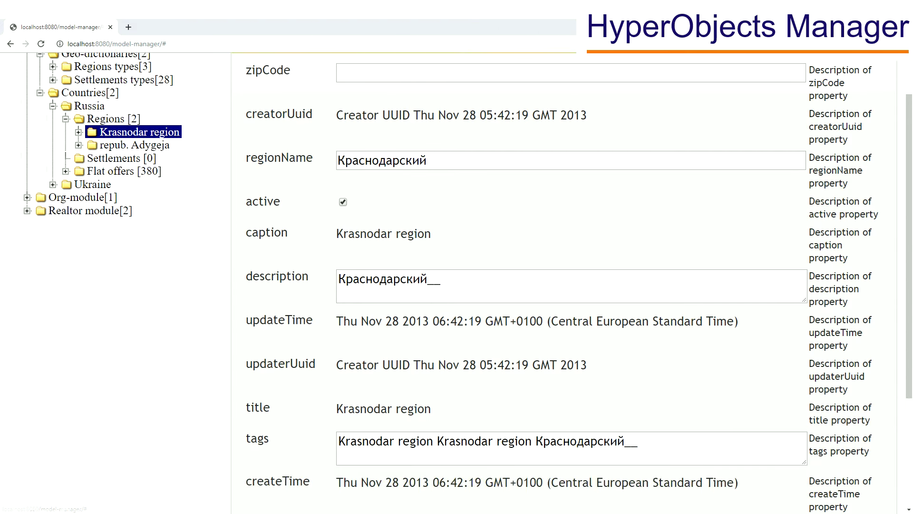
pyautogui.scroll(4, 456, 286)
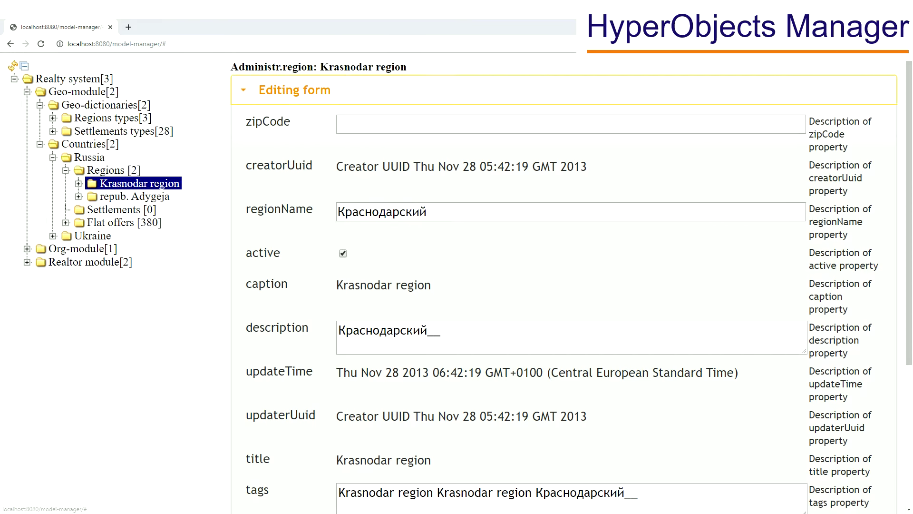
# Expand the Krasnodar region's settlements and regions in the tree and list its administrative regions.
pyautogui.click(79, 184)
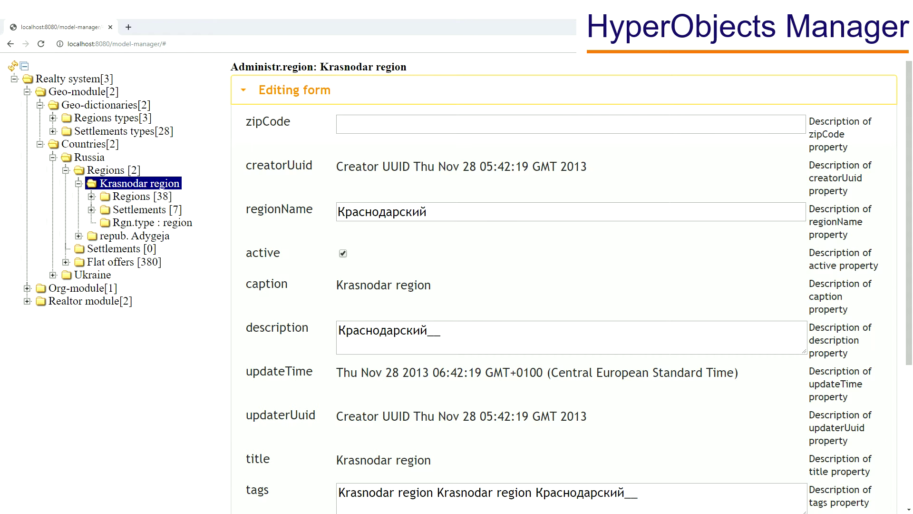
pyautogui.click(92, 210)
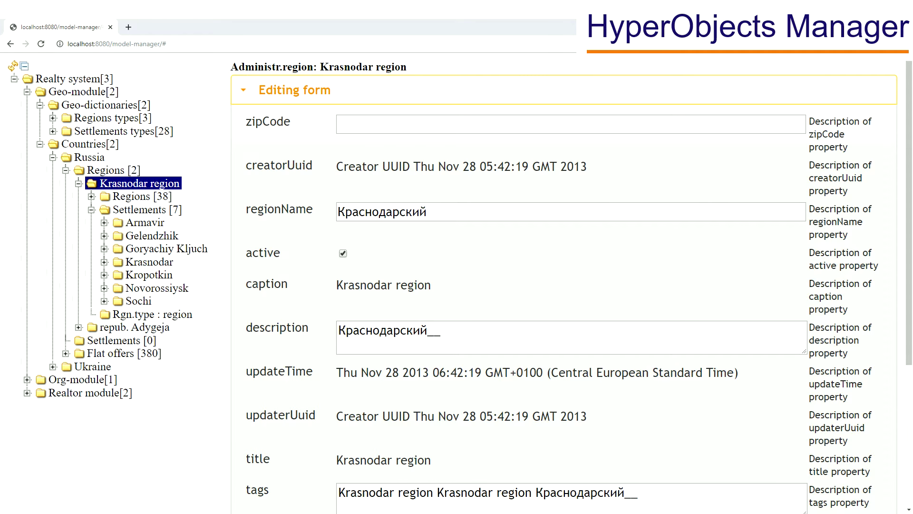
pyautogui.click(91, 196)
pyautogui.click(142, 197)
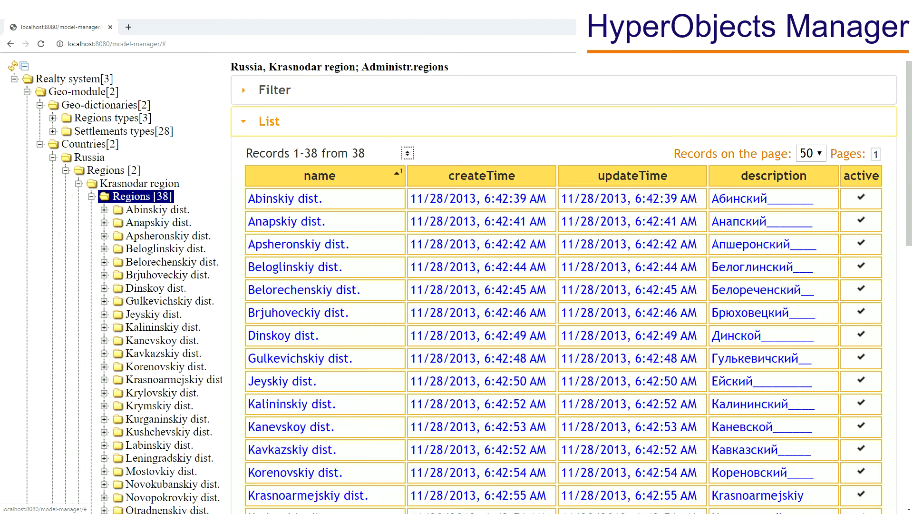
# Examine the Abinskiy district under the Krasnodar region and list its settlements.
pyautogui.scroll(-2, 142, 196)
pyautogui.click(158, 115)
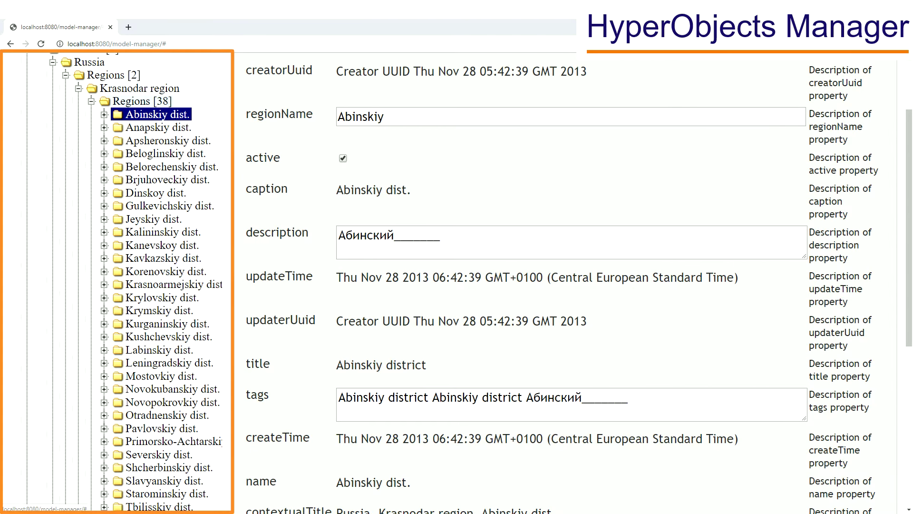
pyautogui.click(142, 102)
pyautogui.click(104, 115)
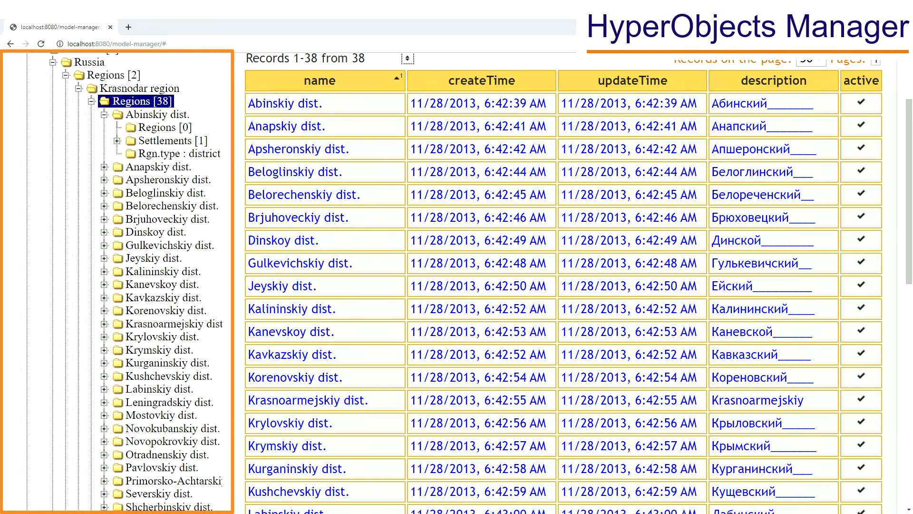
pyautogui.click(165, 140)
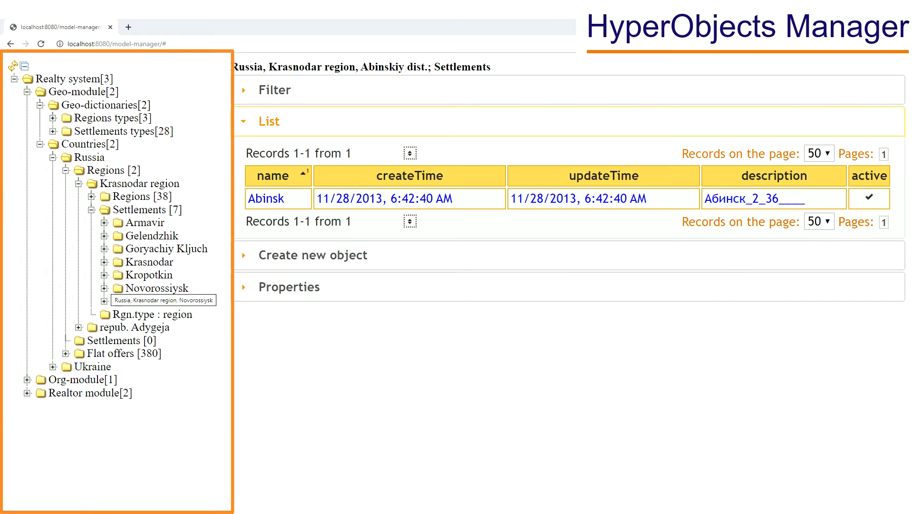
# View the properties of the Realty system root and highlight its name value.
pyautogui.click(74, 79)
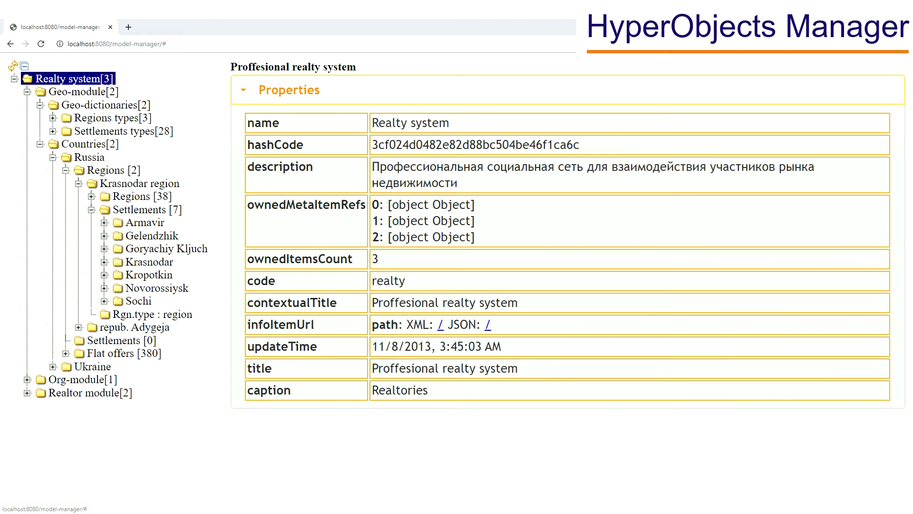
pyautogui.moveTo(449, 123); pyautogui.dragTo(372, 123)
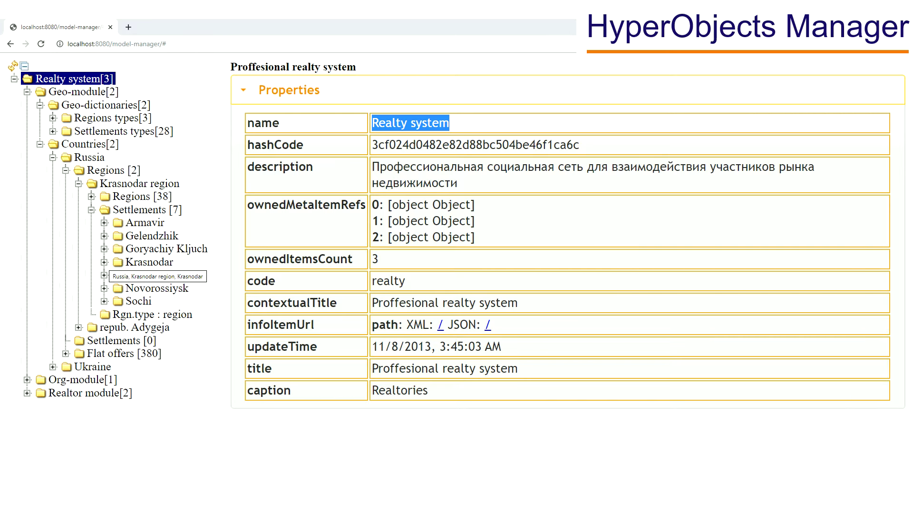
# Expand the Krasnodar settlement in the tree and review its editing form.
pyautogui.click(104, 262)
pyautogui.click(148, 262)
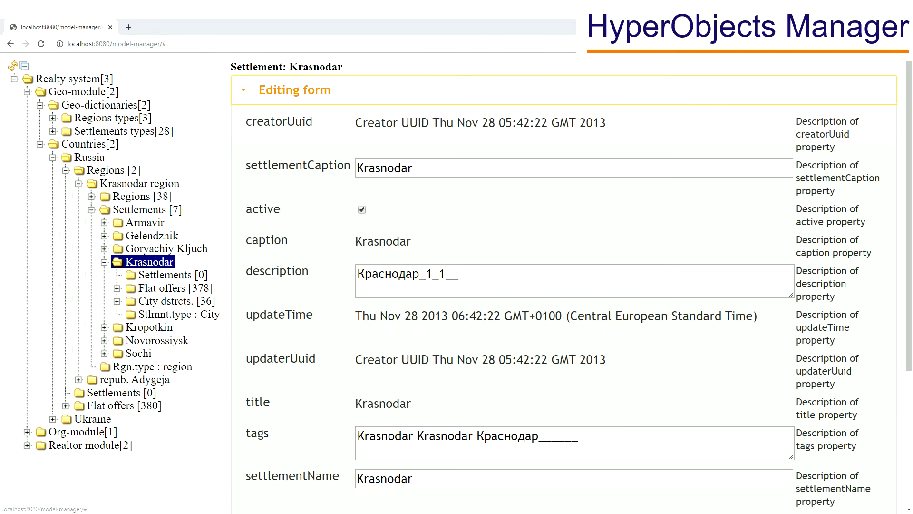
pyautogui.scroll(-3, 457, 286)
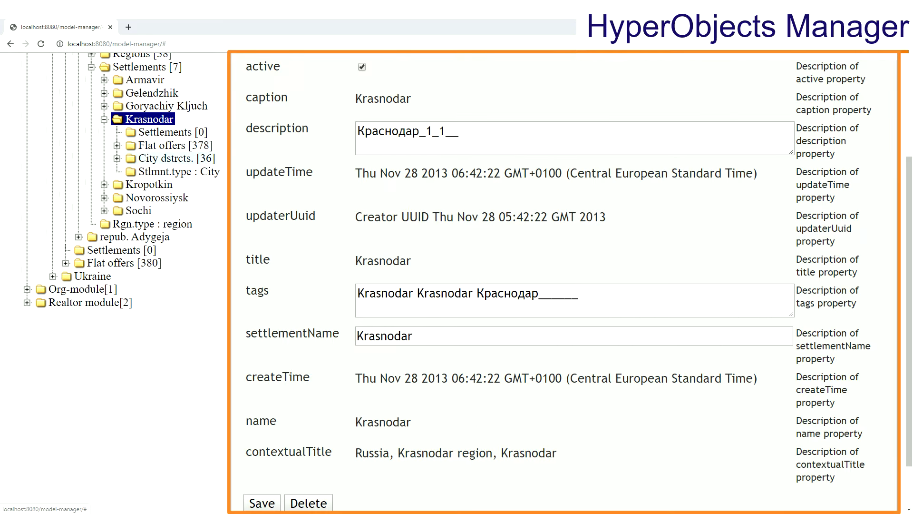
# List the city districts of the Krasnodar settlement and sort them by name in descending order.
pyautogui.click(176, 158)
pyautogui.scroll(3, 714, 204)
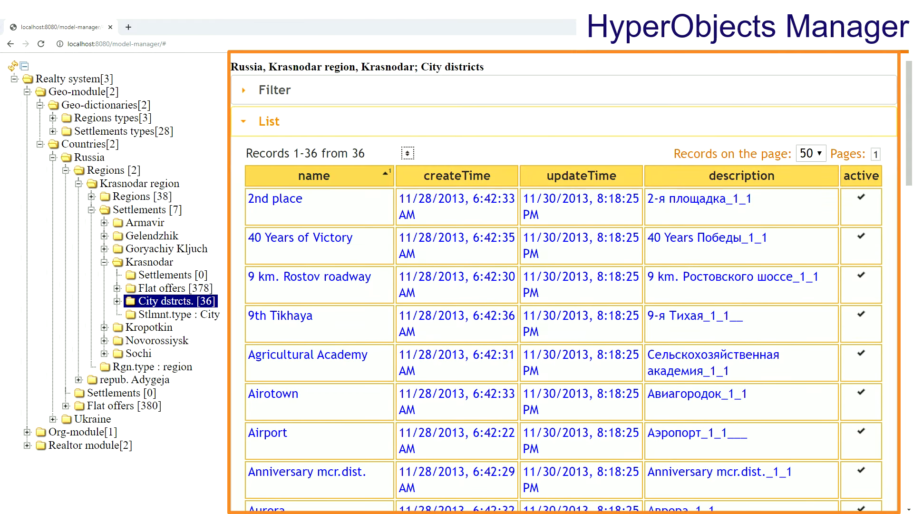
pyautogui.click(314, 176)
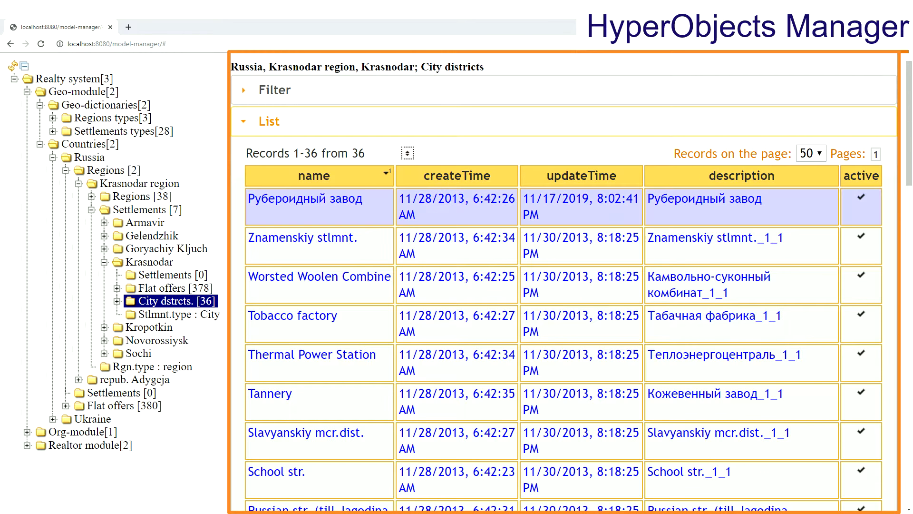
# Open the city district "Рубероидный завод" for editing and change its name to "Ruberoid factory".
pyautogui.click(314, 198)
pyautogui.click(476, 243)
pyautogui.hotkey('ctrl', 'a')
pyautogui.write('Ruberoid factory')
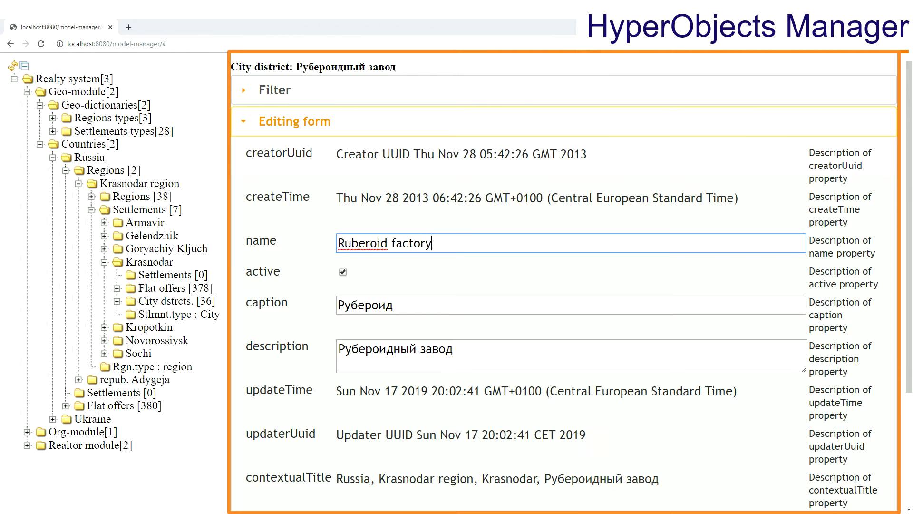
# Copy the new name into the description as "Ruberoid factory" and set the caption to "Ruberoid".
pyautogui.moveTo(433, 243); pyautogui.dragTo(337, 243)
pyautogui.hotkey('ctrl', 'c')
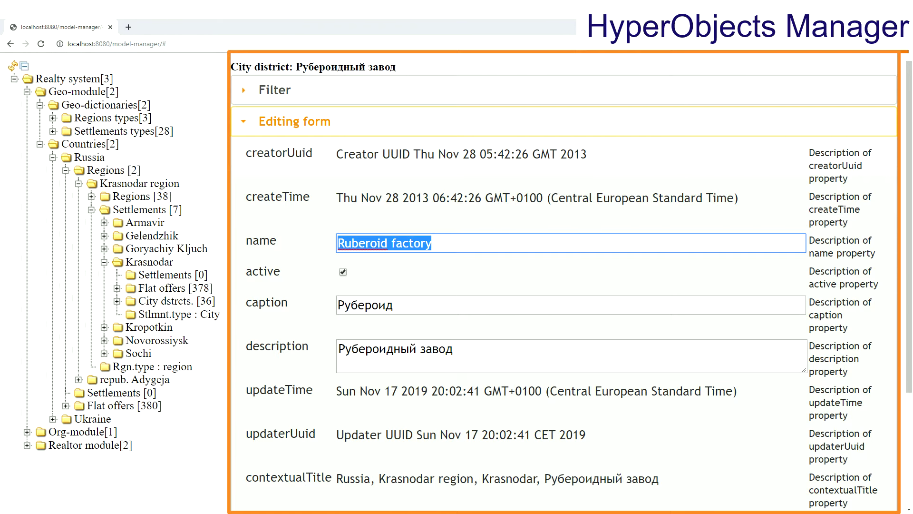
pyautogui.moveTo(454, 349); pyautogui.dragTo(338, 349)
pyautogui.hotkey('ctrl', 'v')
pyautogui.moveTo(394, 305); pyautogui.dragTo(337, 304)
pyautogui.write('Ruberoid')
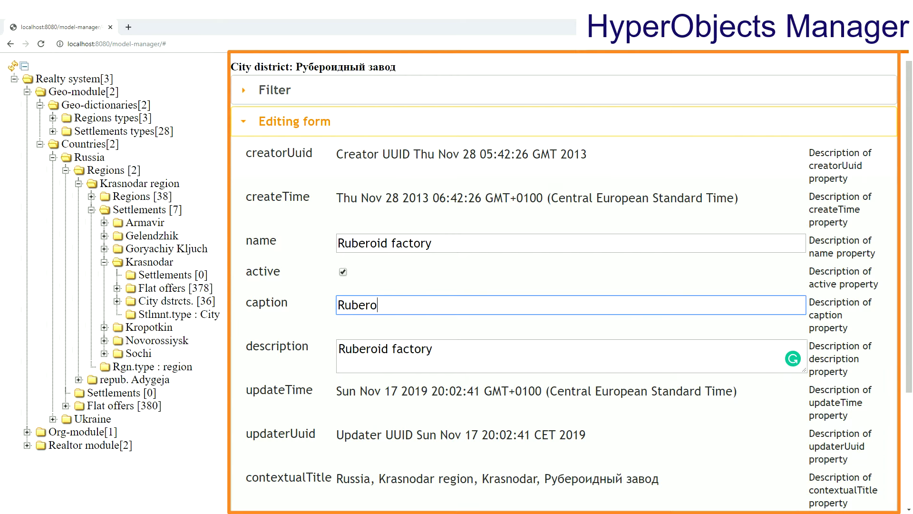
# Set the district's title and tags to "Ruberoid factory" and save the record.
pyautogui.scroll(-3, 562, 285)
pyautogui.press('Tab')
pyautogui.press('Tab')
pyautogui.hotkey('ctrl', 'v')
pyautogui.press('Tab')
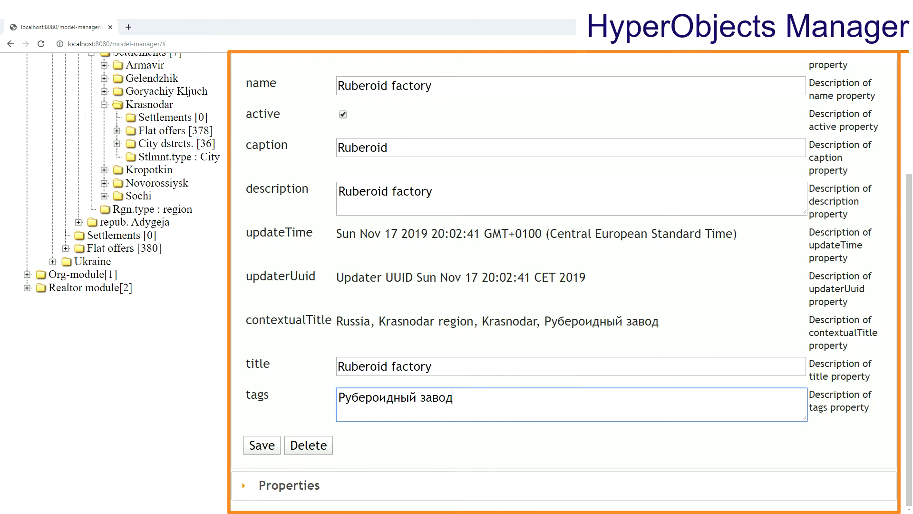
pyautogui.hotkey('ctrl', 'v')
pyautogui.press('Tab')
pyautogui.press('Return')
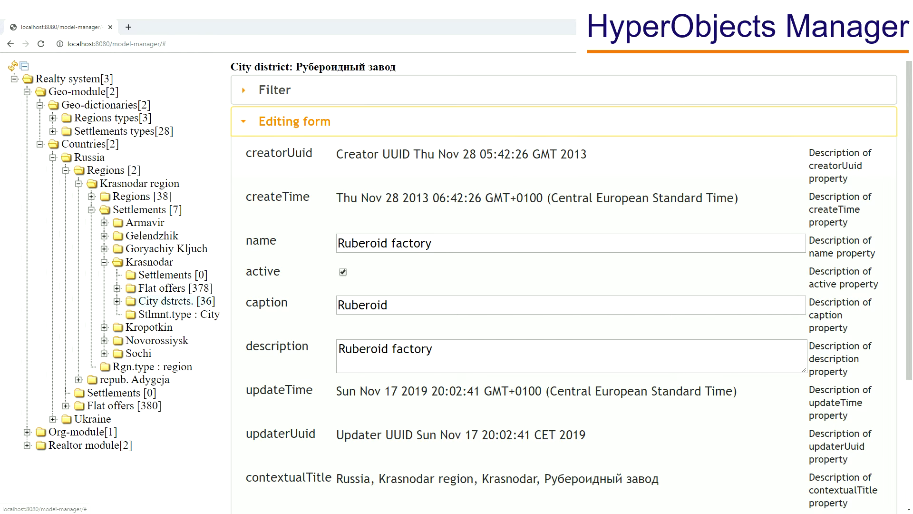
# List Krasnodar's city districts again and examine the properties of the whole set.
pyautogui.click(177, 301)
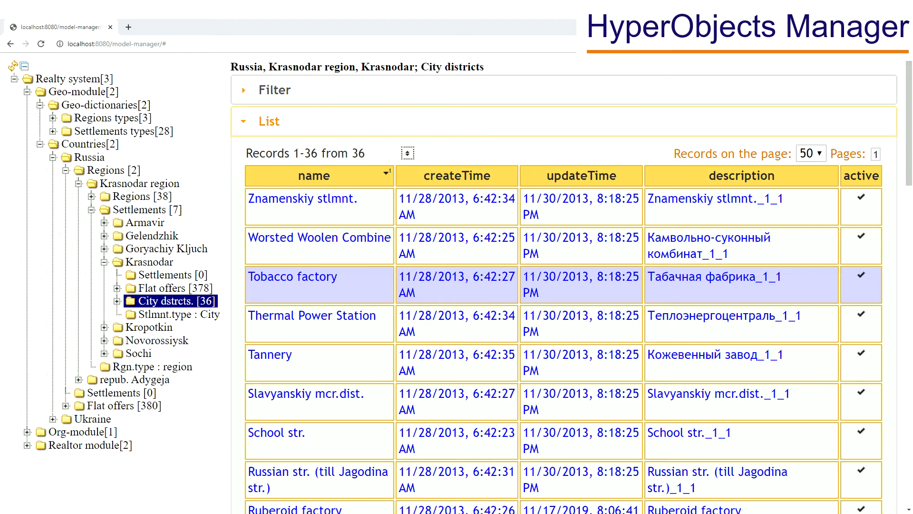
pyautogui.scroll(-20, 570, 285)
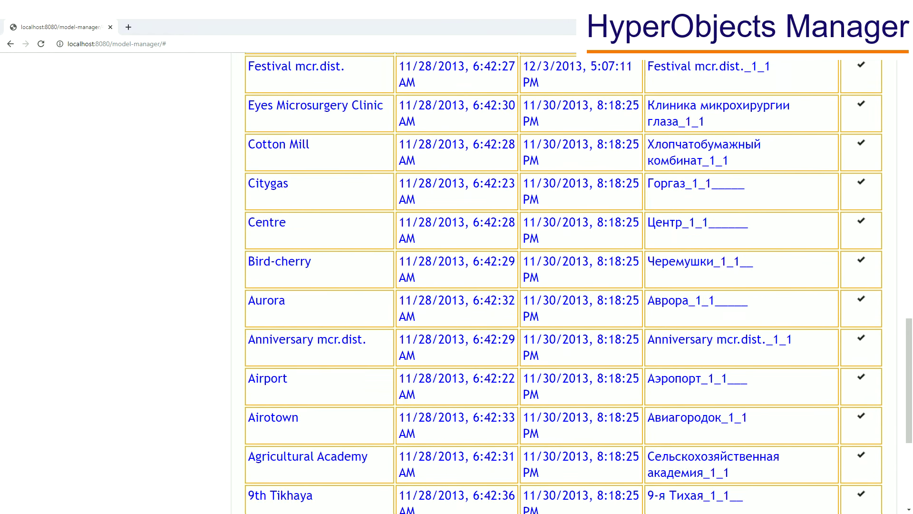
pyautogui.scroll(-5, 563, 312)
pyautogui.click(290, 485)
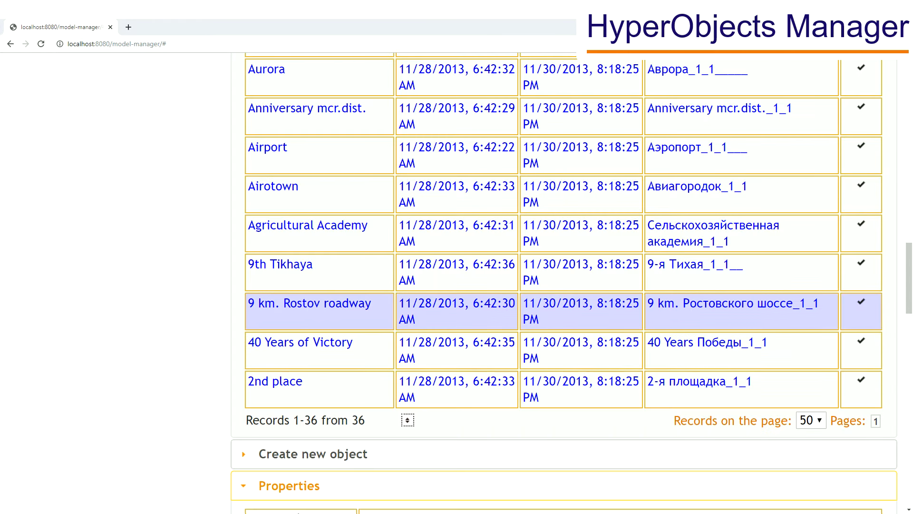
pyautogui.scroll(-15, 564, 312)
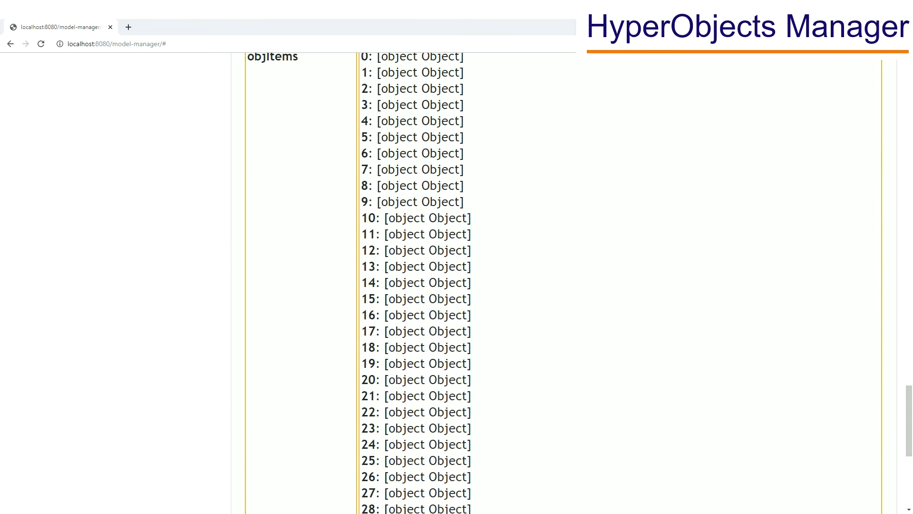
pyautogui.scroll(-7, 563, 311)
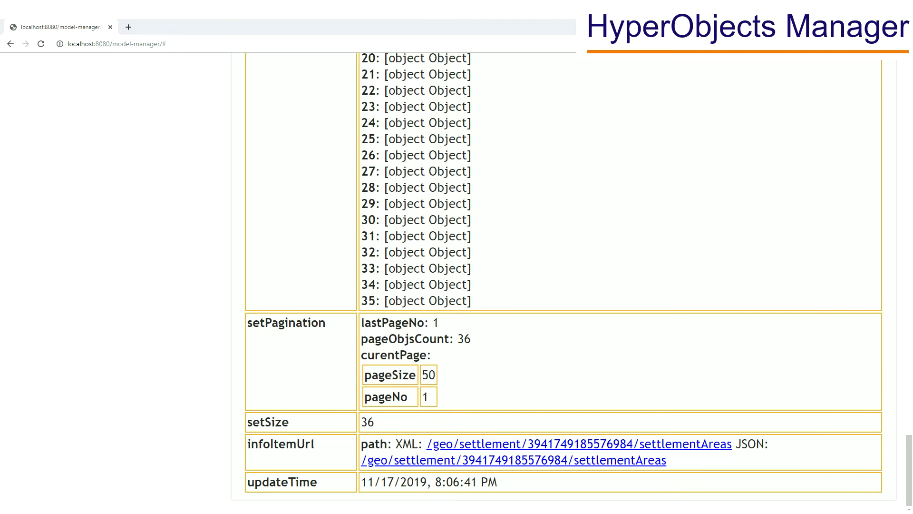
# Open the JSON representation of Krasnodar's city districts set and examine its structure.
pyautogui.click(514, 460)
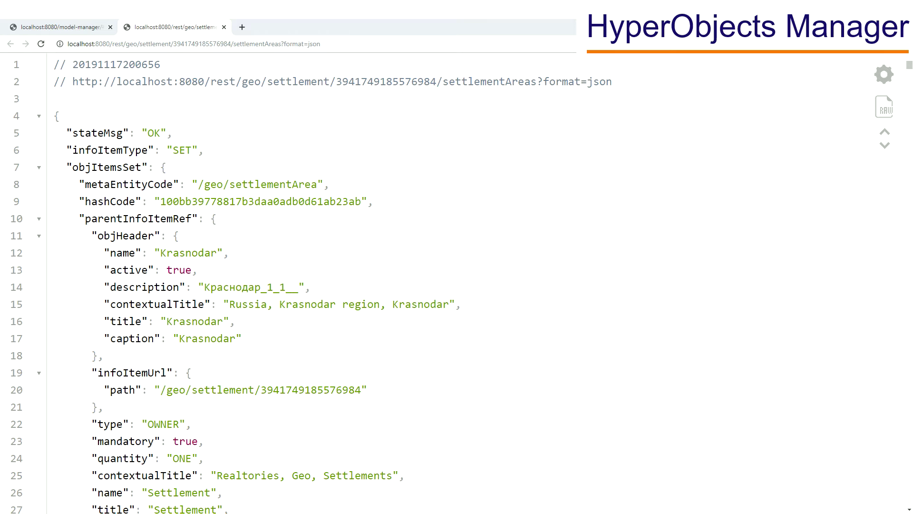
pyautogui.scroll(-7, 330, 281)
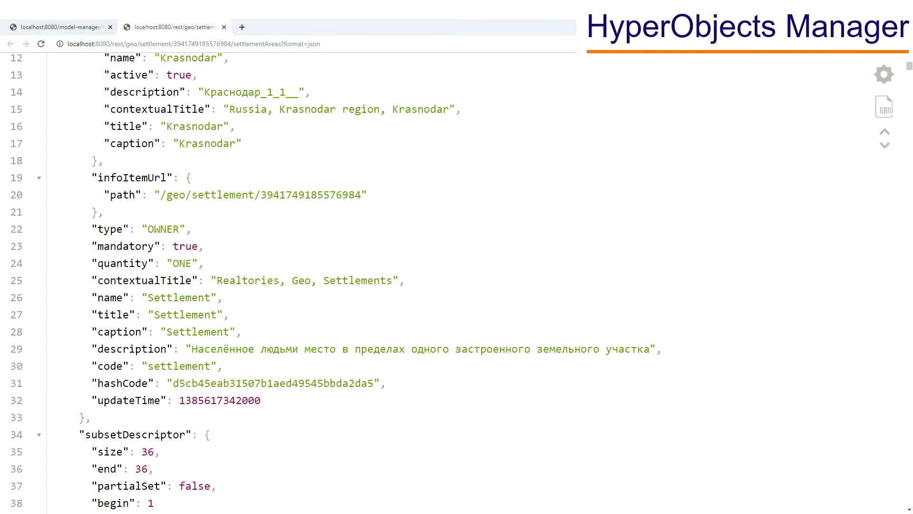
pyautogui.scroll(-8, 330, 281)
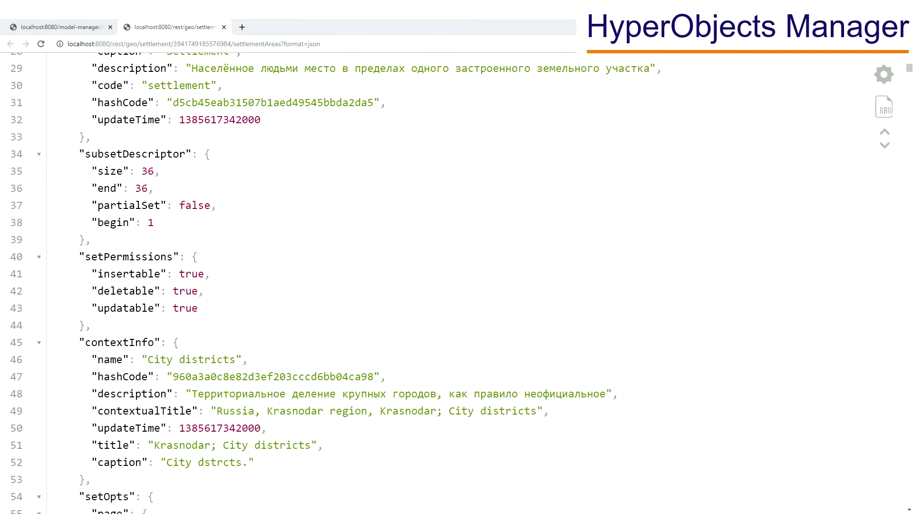
pyautogui.scroll(-14, 329, 281)
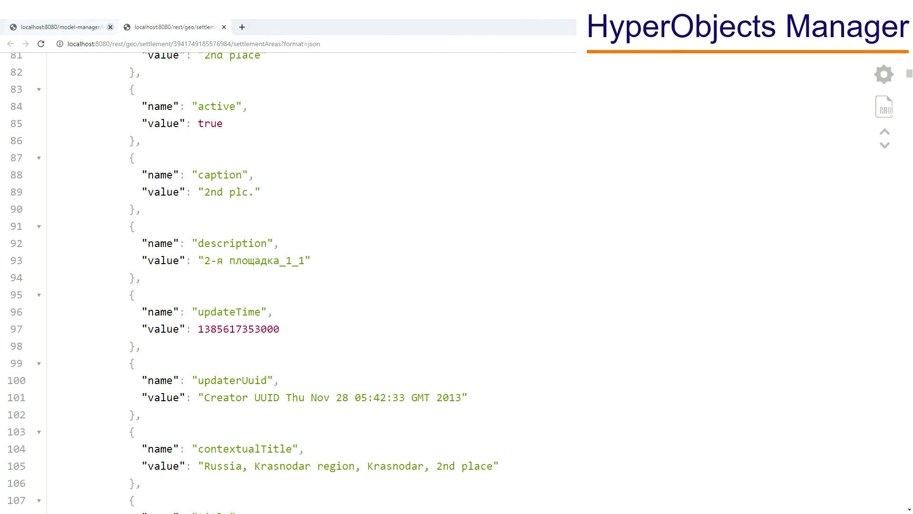
# Return to the model manager, open the Ruberoid factory district and examine its object properties.
pyautogui.hotkey('ctrl', 'pageup')
pyautogui.scroll(20, 476, 138)
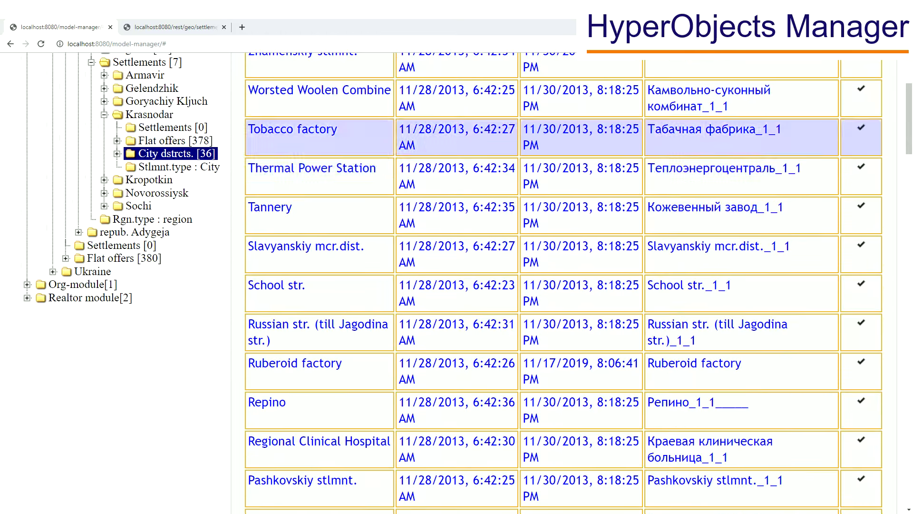
pyautogui.click(295, 371)
pyautogui.scroll(-1, 476, 237)
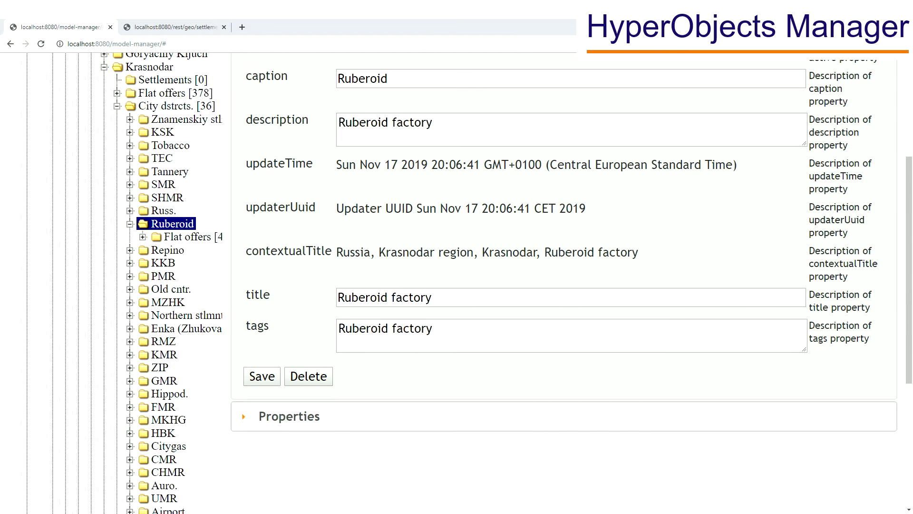
pyautogui.scroll(-11, 543, 443)
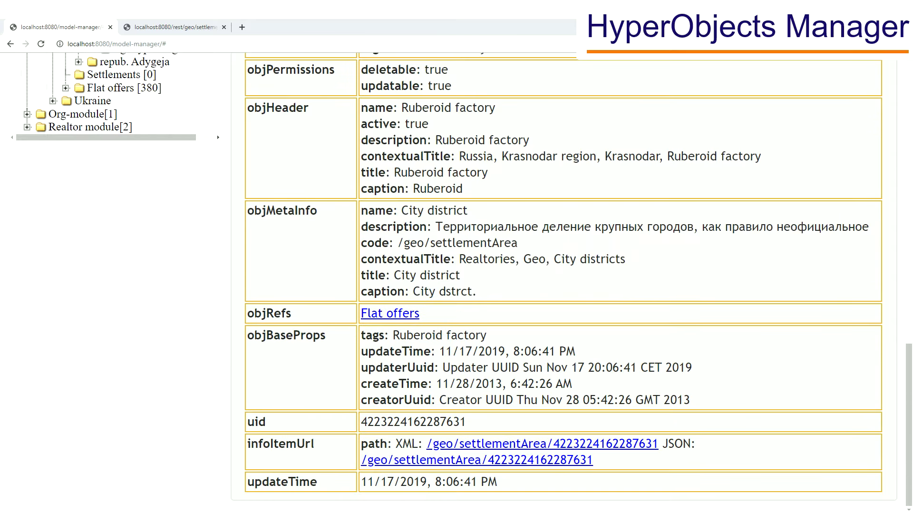
# Open the JSON representation of the Ruberoid factory district and examine its property values.
pyautogui.click(523, 460)
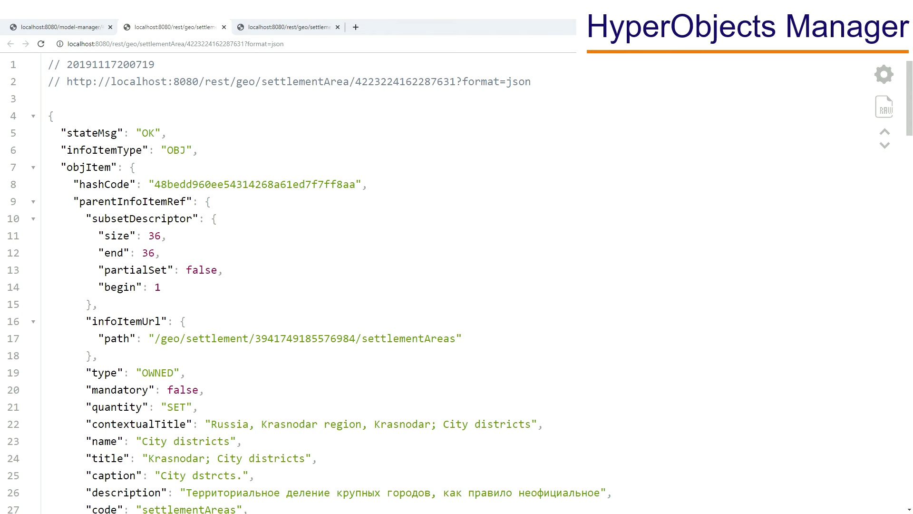
pyautogui.scroll(-12, 304, 284)
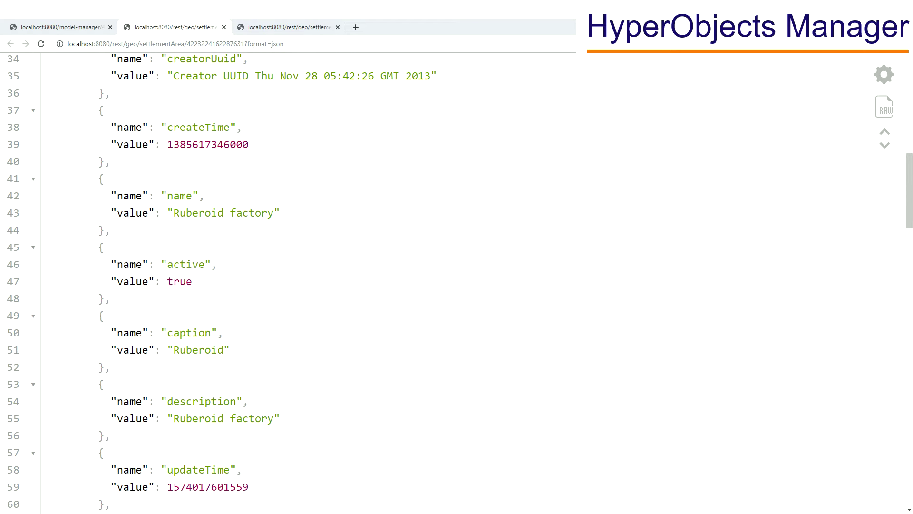
pyautogui.scroll(-7, 304, 283)
pyautogui.scroll(-7, 304, 283)
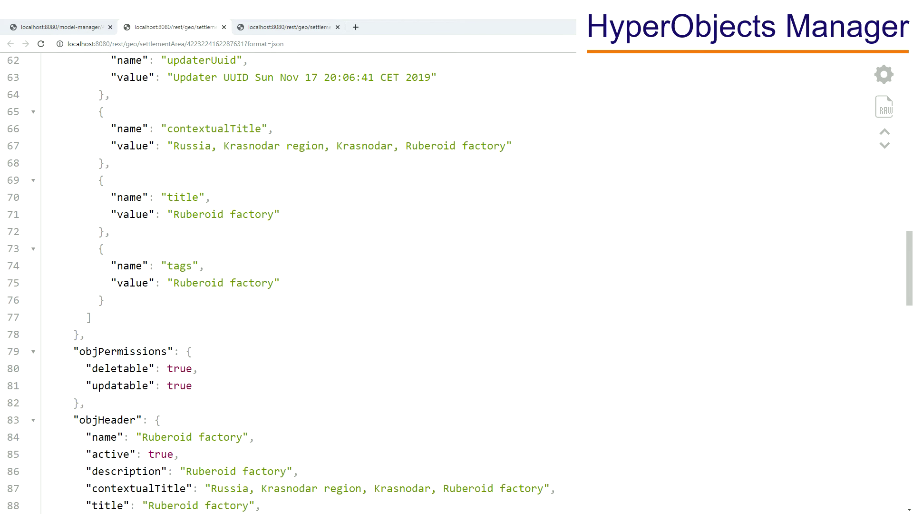
# Finish reading the Ruberoid factory JSON, return to the model manager, and open the Geo-module's properties.
pyautogui.scroll(-2, 304, 283)
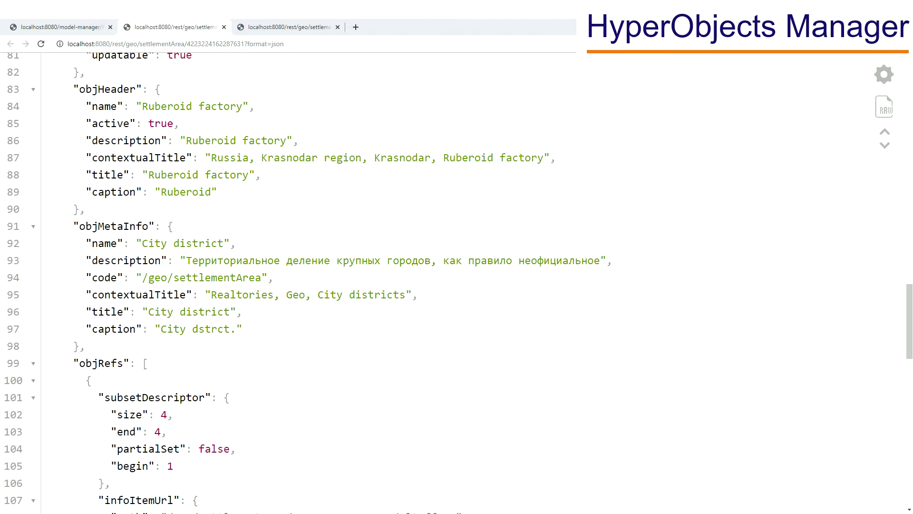
pyautogui.click(59, 27)
pyautogui.scroll(5, 523, 285)
pyautogui.scroll(10, 523, 285)
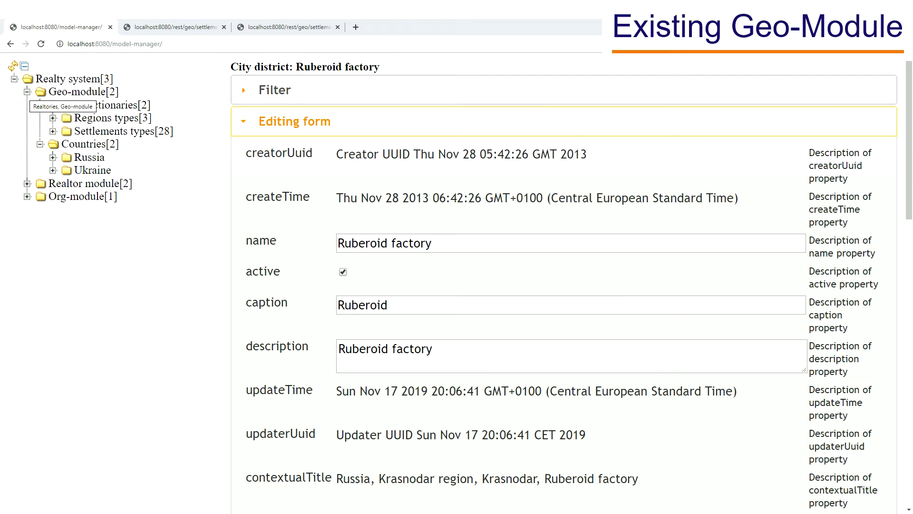
pyautogui.click(27, 92)
pyautogui.click(83, 91)
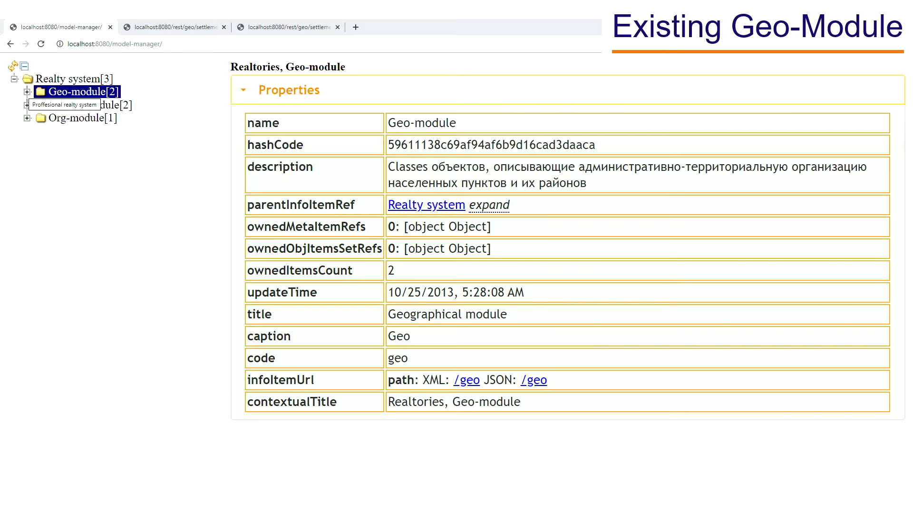
# Expand the Geo-module in the object tree, list its countries and expand the Countries set.
pyautogui.click(27, 92)
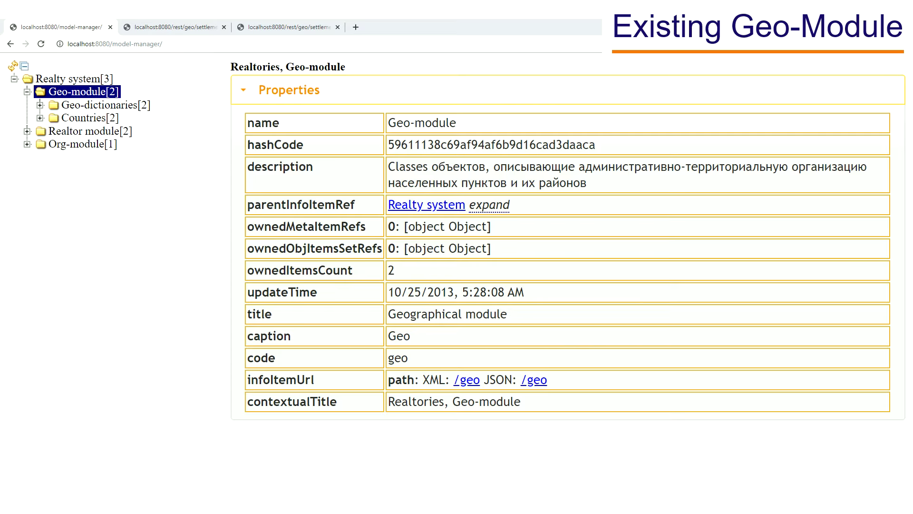
pyautogui.click(83, 118)
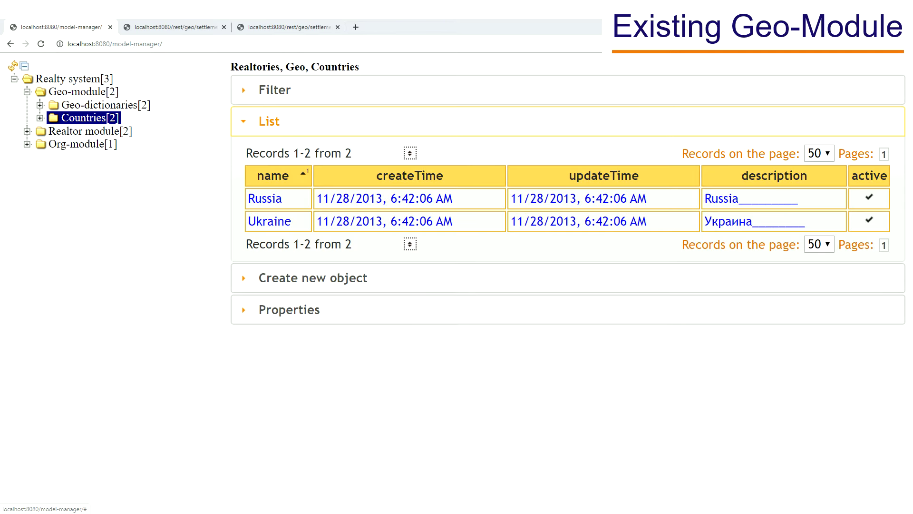
pyautogui.click(39, 118)
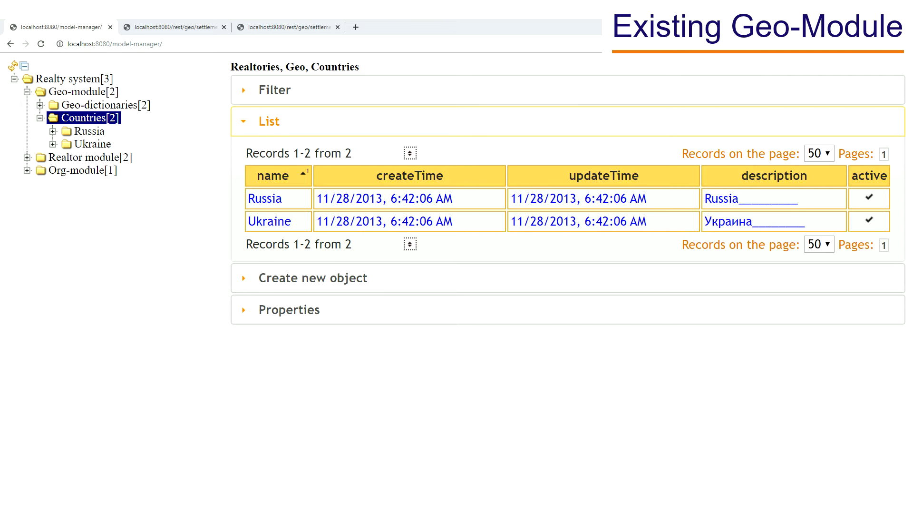
# List Russia's regions under Countries, and open and expand the Krasnodar region in the tree.
pyautogui.click(53, 131)
pyautogui.click(113, 144)
pyautogui.click(65, 144)
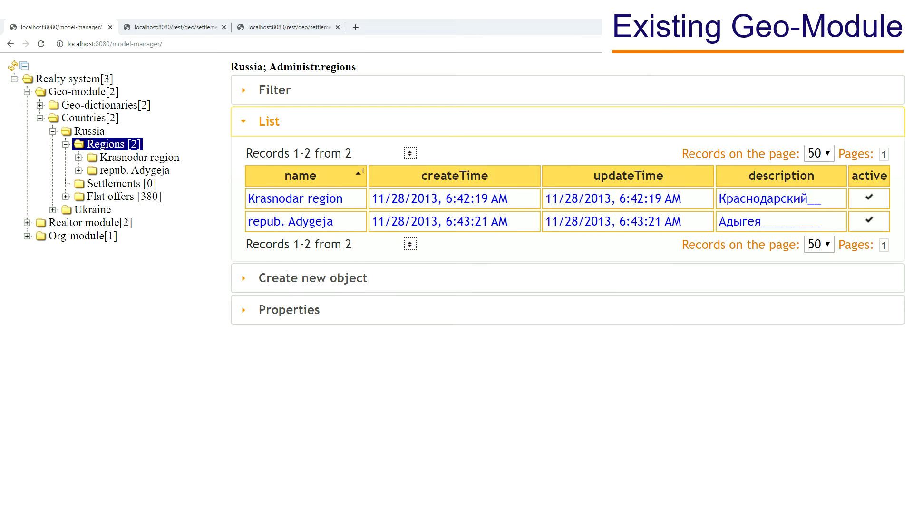
pyautogui.click(139, 158)
pyautogui.click(78, 157)
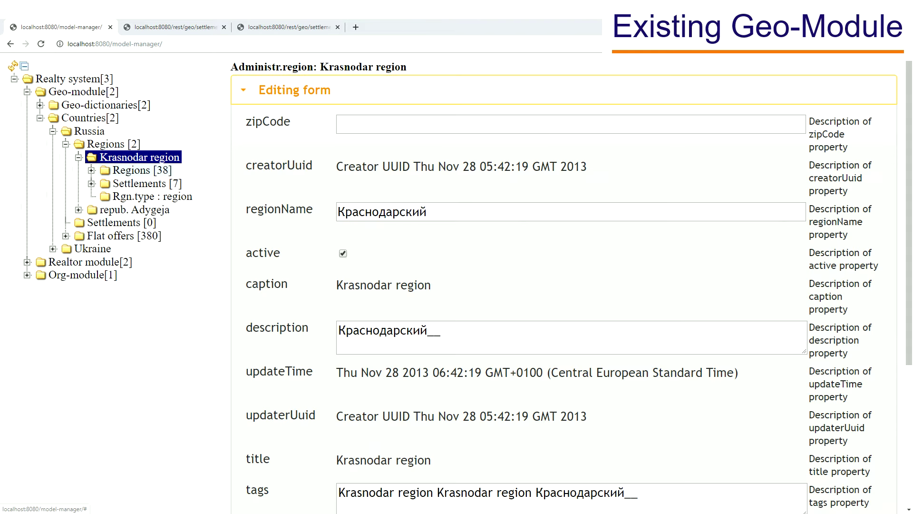
# List the Krasnodar region's subordinate regions, view them in the tree, and collapse the set again.
pyautogui.click(142, 170)
pyautogui.click(92, 171)
pyautogui.scroll(-2, 164, 206)
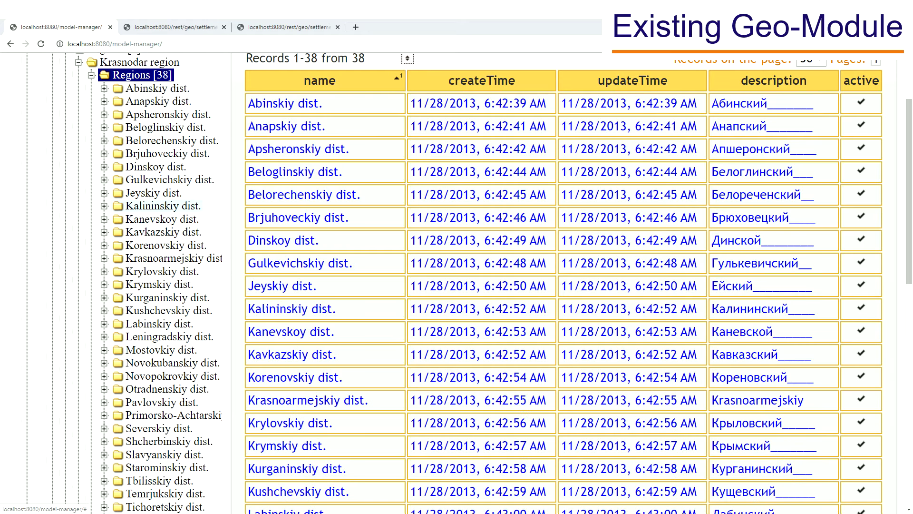
pyautogui.click(91, 75)
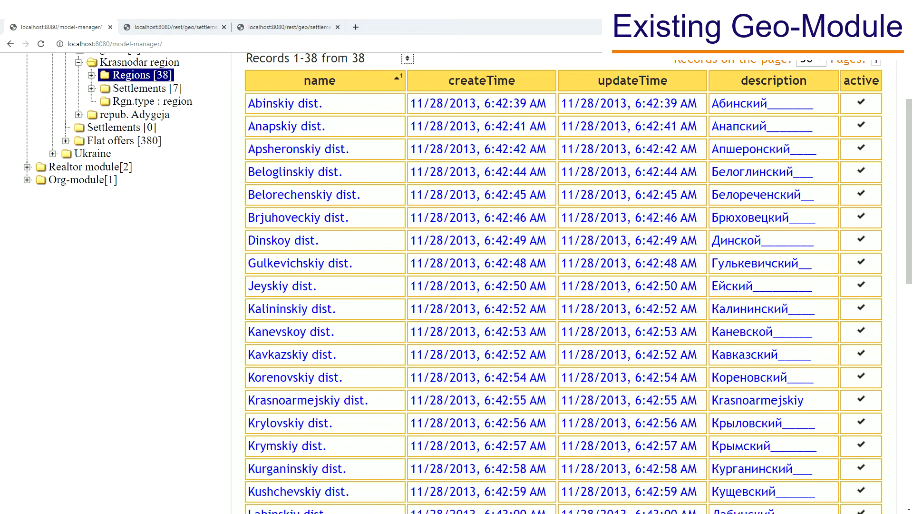
# List the settlements of the Krasnodar region and open Krasnodar from the list.
pyautogui.scroll(2, 468, 283)
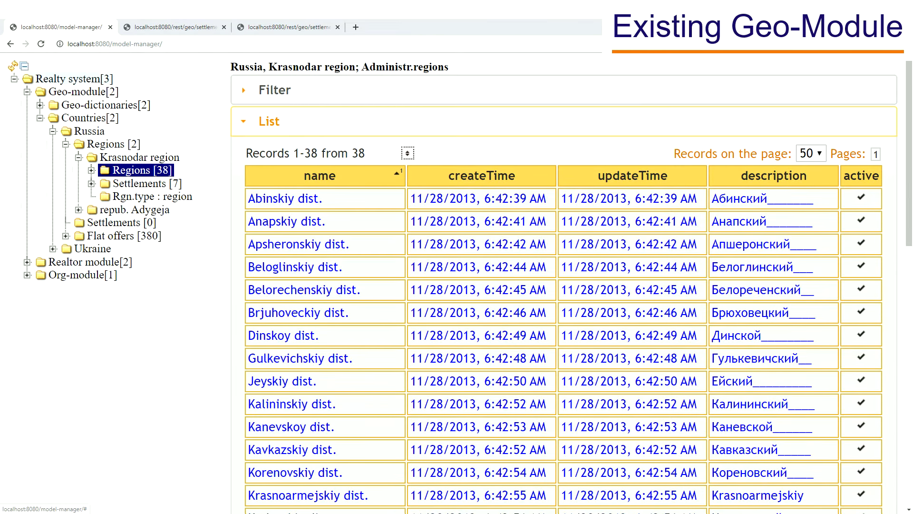
pyautogui.click(140, 183)
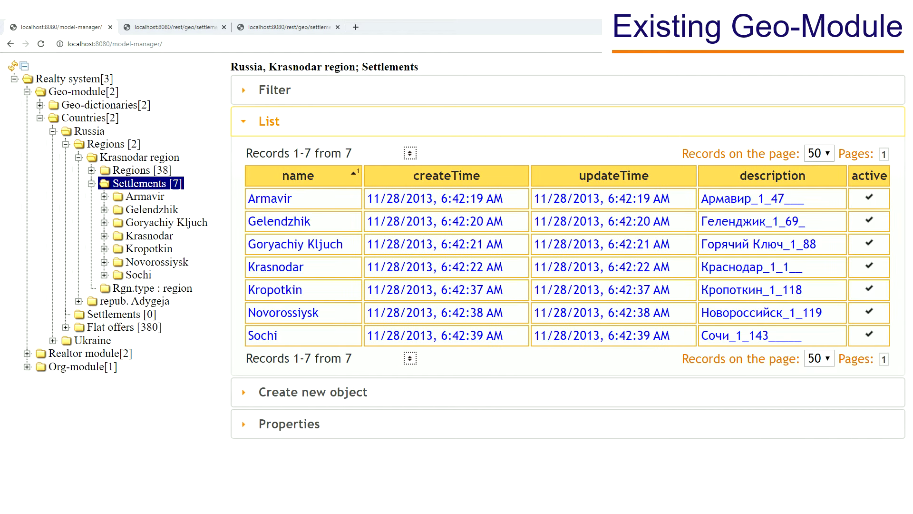
pyautogui.click(276, 268)
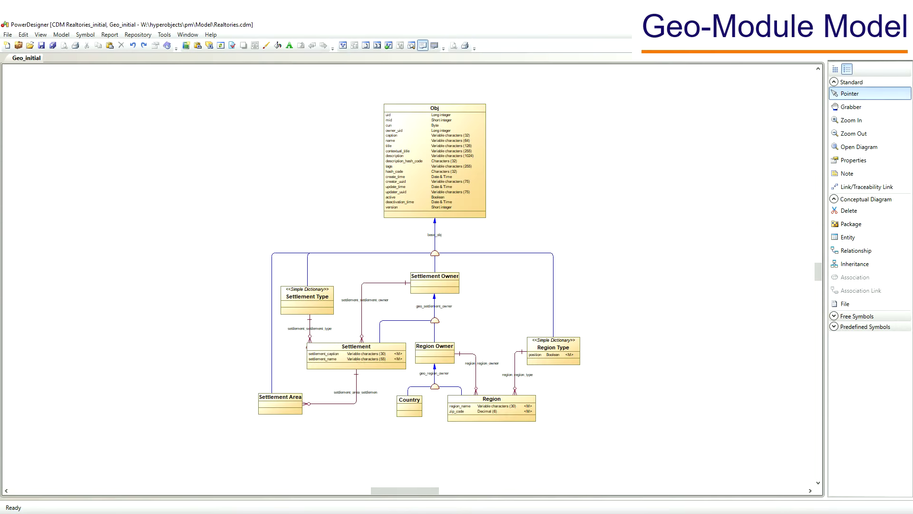
# Switch to PowerDesigner to examine the Geo_initial conceptual diagram, and highlight the product name on the SAP PowerDesigner web page.
pyautogui.keyDown('ctrl'); pyautogui.scroll(1, 443, 208); pyautogui.keyUp('ctrl')
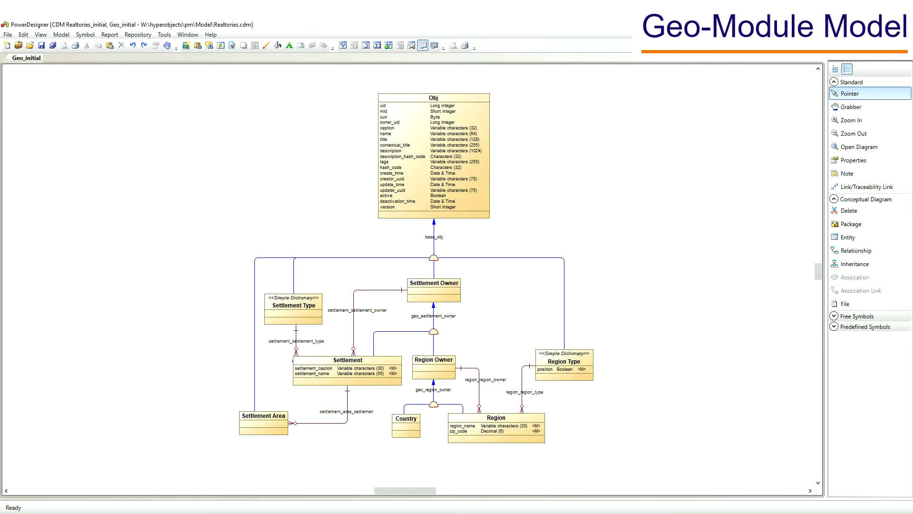
pyautogui.keyDown('ctrl'); pyautogui.scroll(1, 445, 204); pyautogui.keyUp('ctrl')
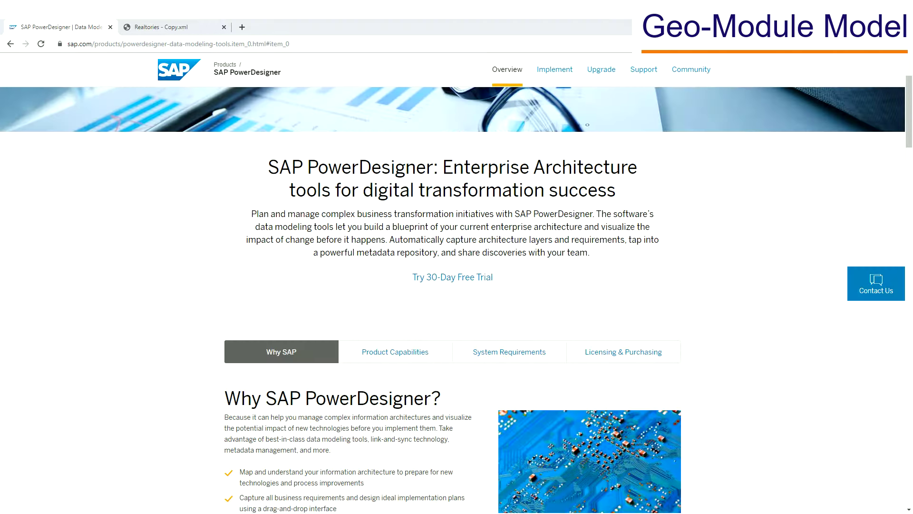
pyautogui.moveTo(268, 167); pyautogui.dragTo(434, 167)
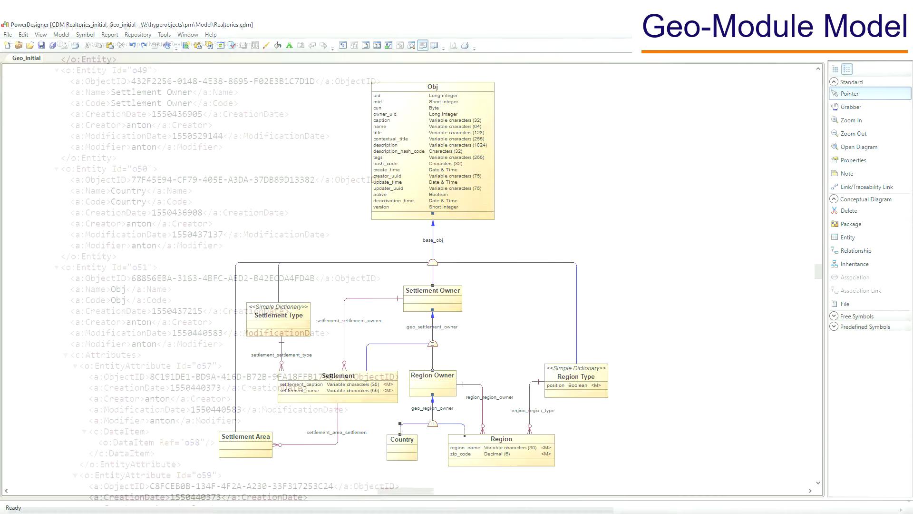
# In the Realtories - Copy.xml model file, highlight the names of the Country, Obj and Region entities and collapse each entity's element.
pyautogui.doubleClick(128, 191)
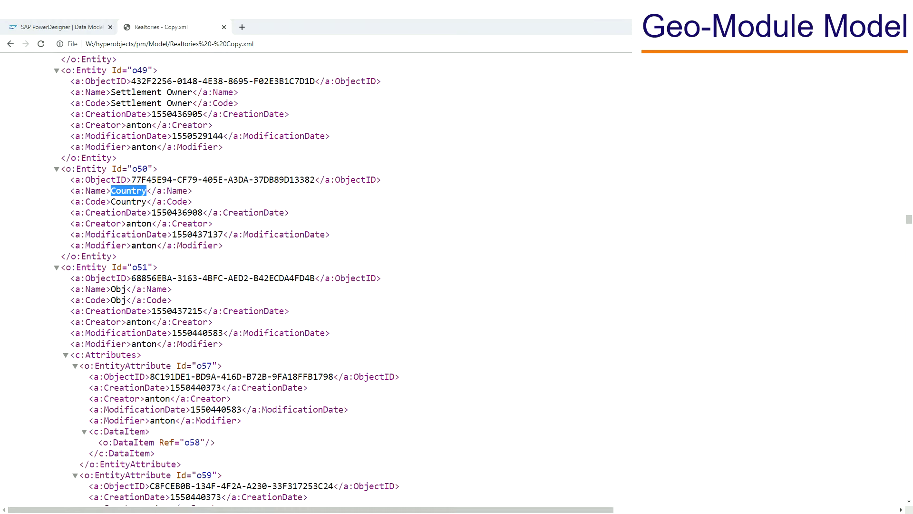
pyautogui.click(56, 169)
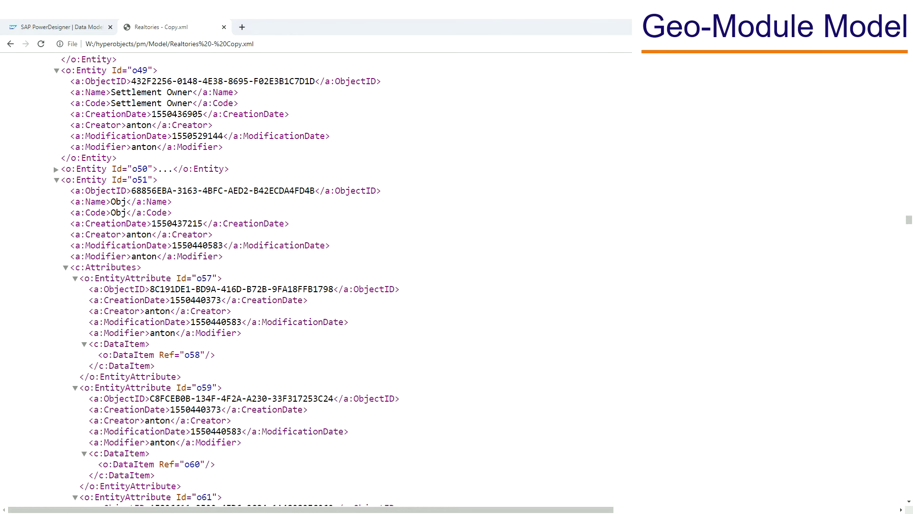
pyautogui.doubleClick(118, 202)
pyautogui.click(56, 180)
pyautogui.scroll(-2, 56, 181)
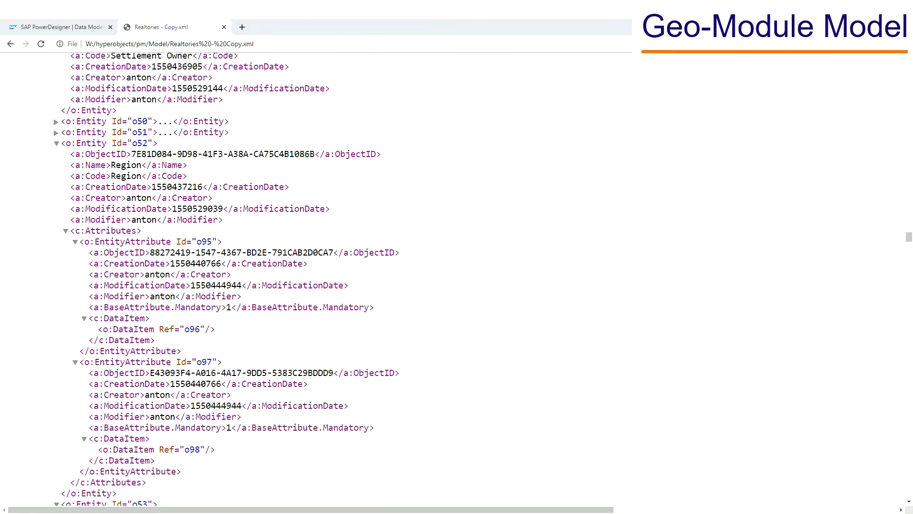
pyautogui.doubleClick(126, 117)
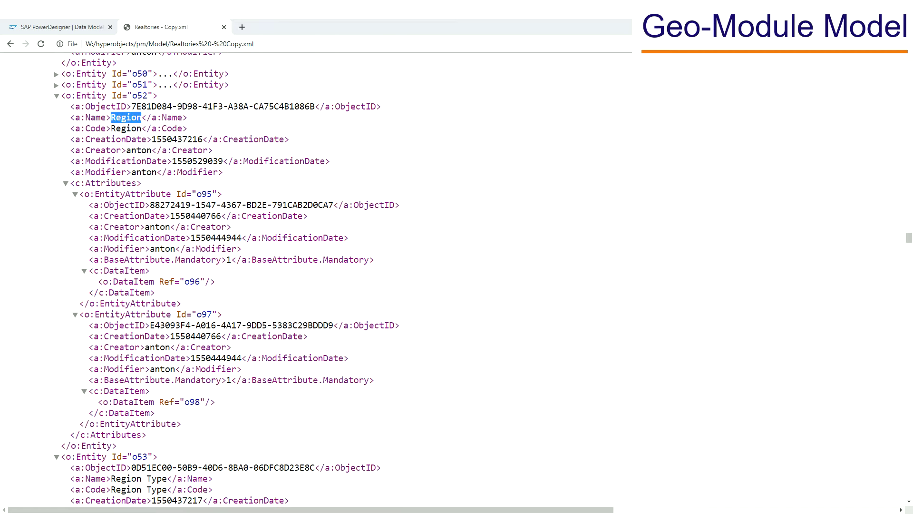
pyautogui.click(56, 96)
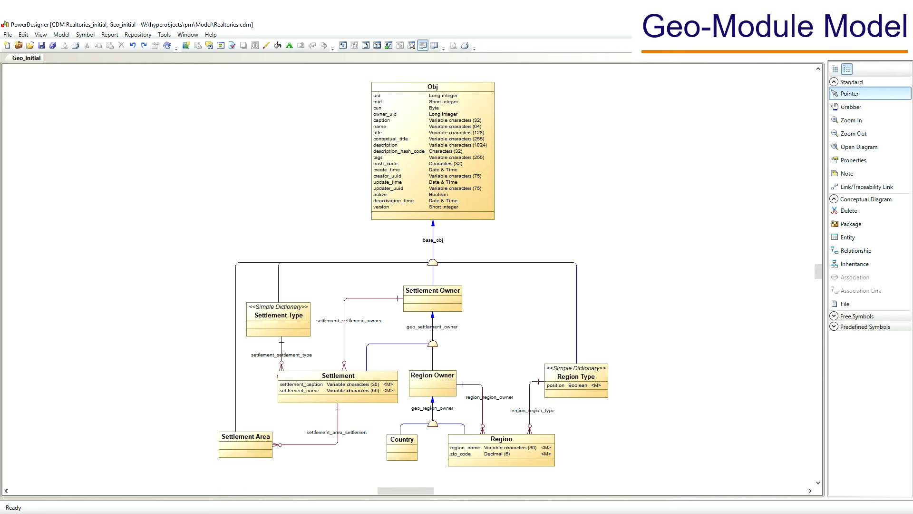
# Select the Obj base entity in the Geo_initial PowerDesigner diagram and examine its attribute list up close.
pyautogui.click(430, 107)
pyautogui.keyDown('ctrl'); pyautogui.scroll(3, 428, 108); pyautogui.keyUp('ctrl')
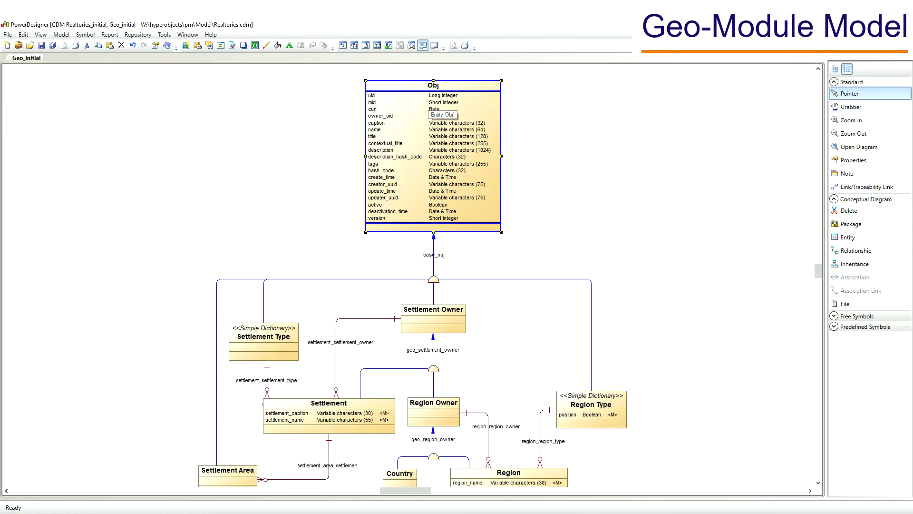
pyautogui.scroll(4, 429, 107)
pyautogui.scroll(2, 419, 143)
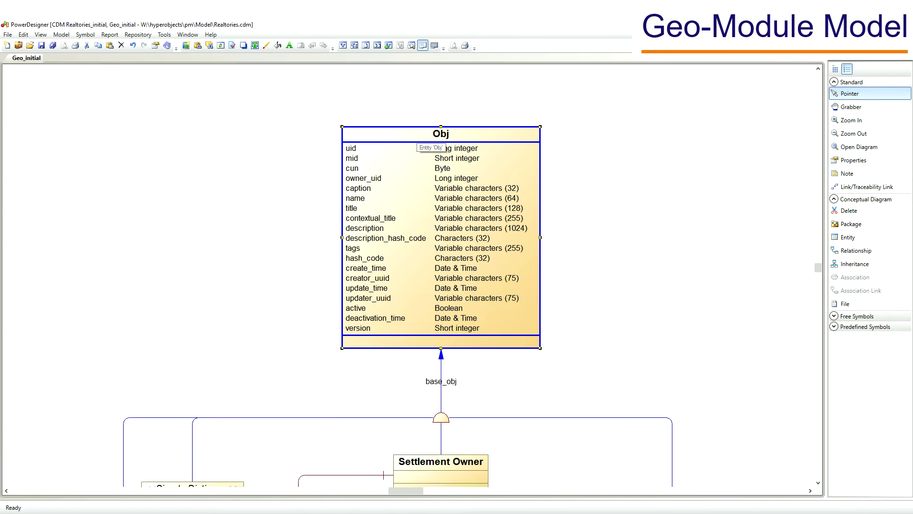
pyautogui.keyDown('ctrl'); pyautogui.scroll(2, 418, 143); pyautogui.keyUp('ctrl')
pyautogui.keyDown('ctrl'); pyautogui.scroll(1, 415, 187); pyautogui.keyUp('ctrl')
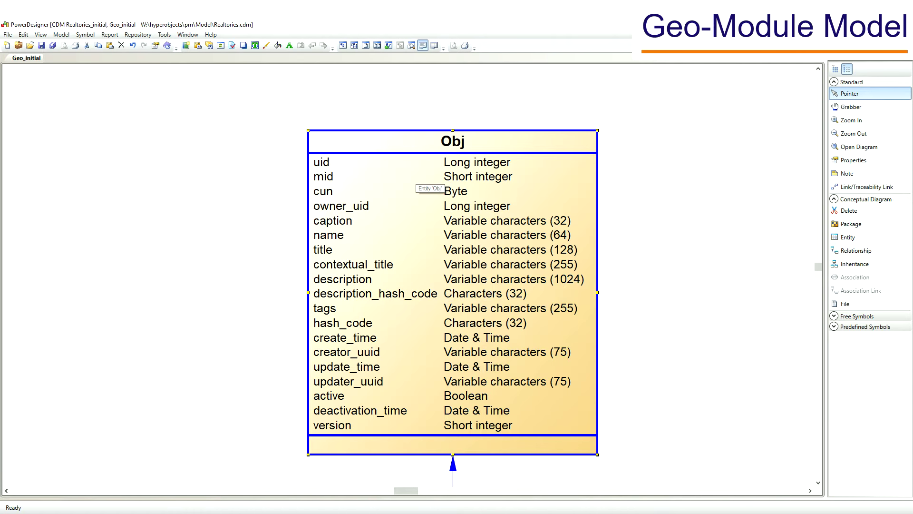
# Highlight the Obj entity's common attributes one by one, including caption, name, description, create_time and update_time.
pyautogui.click(336, 220)
pyautogui.click(336, 235)
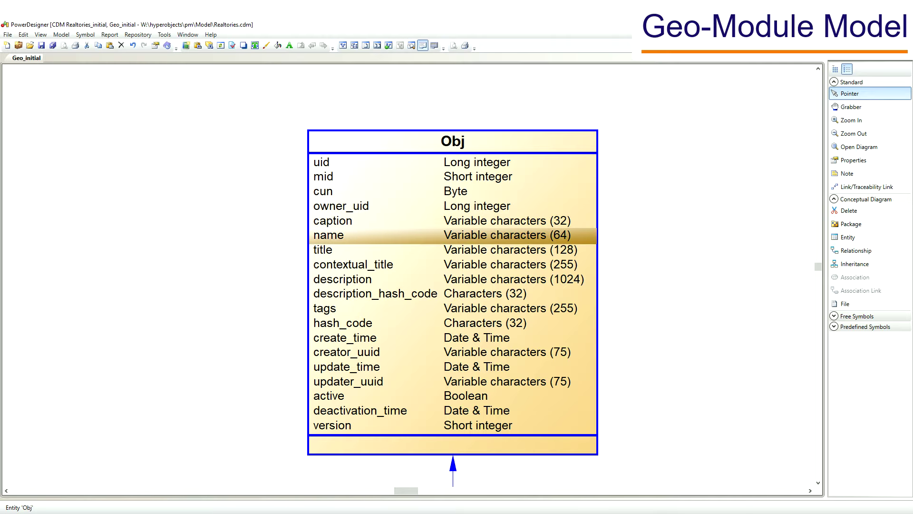
pyautogui.click(342, 279)
pyautogui.click(345, 338)
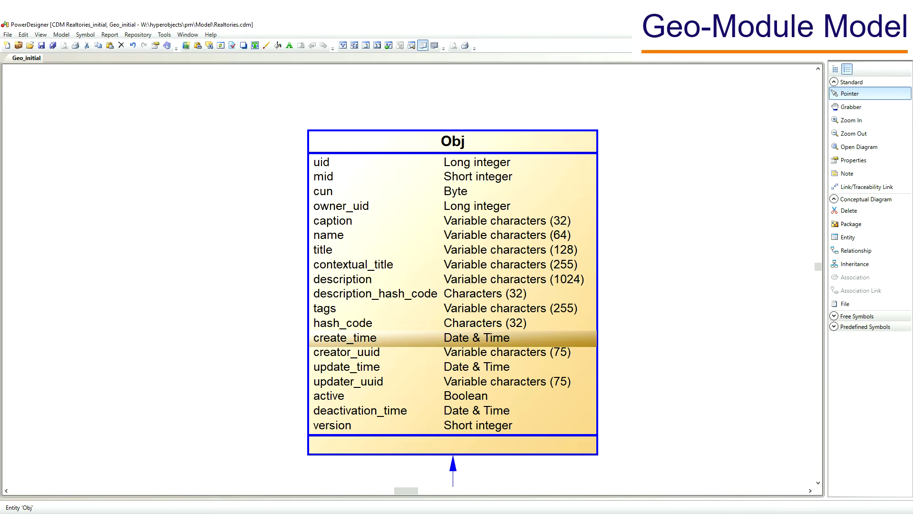
pyautogui.click(347, 367)
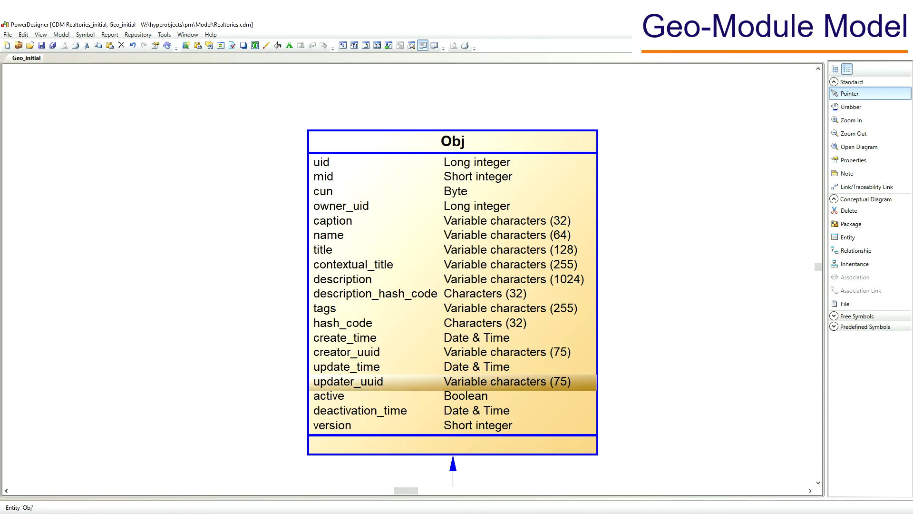
# Bring the entities that inherit from Obj back into view in the Geo_initial diagram.
pyautogui.keyDown('ctrl'); pyautogui.scroll(-1, 361, 380); pyautogui.keyUp('ctrl')
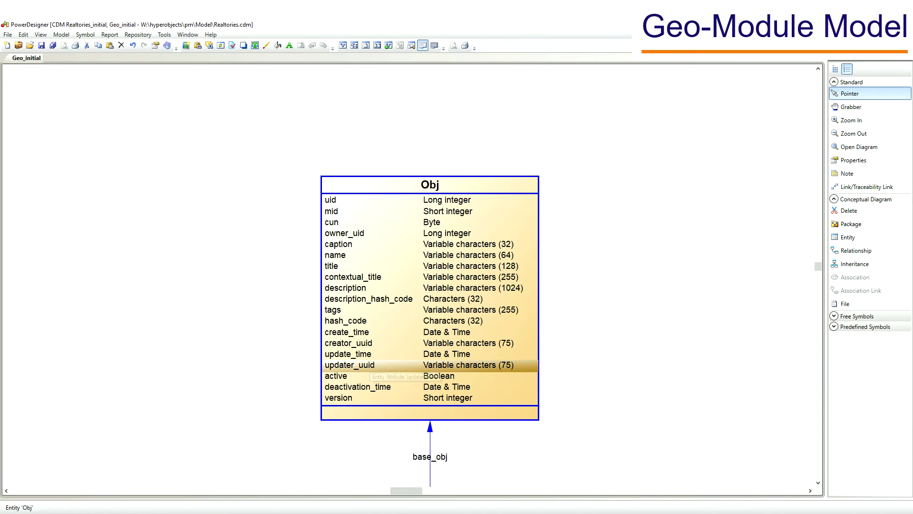
pyautogui.keyDown('ctrl'); pyautogui.scroll(-1, 364, 211); pyautogui.keyUp('ctrl')
pyautogui.keyDown('ctrl'); pyautogui.scroll(-3, 364, 211); pyautogui.keyUp('ctrl')
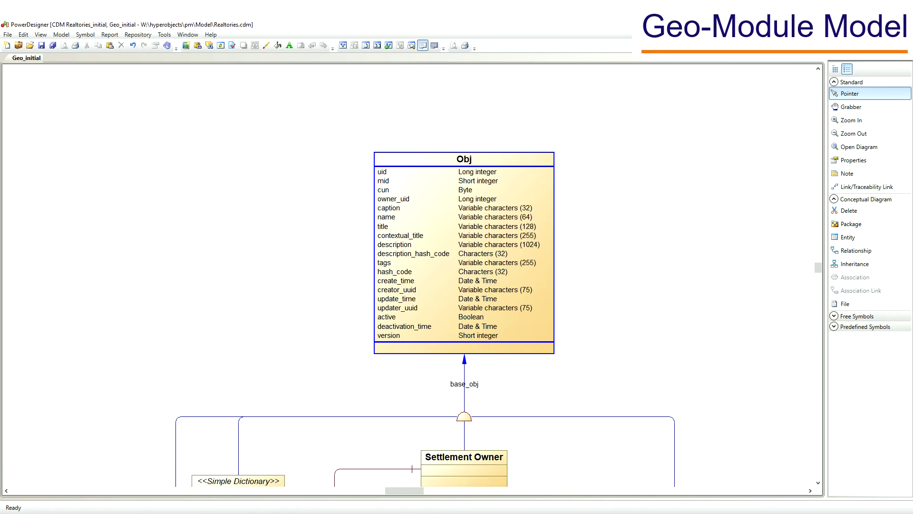